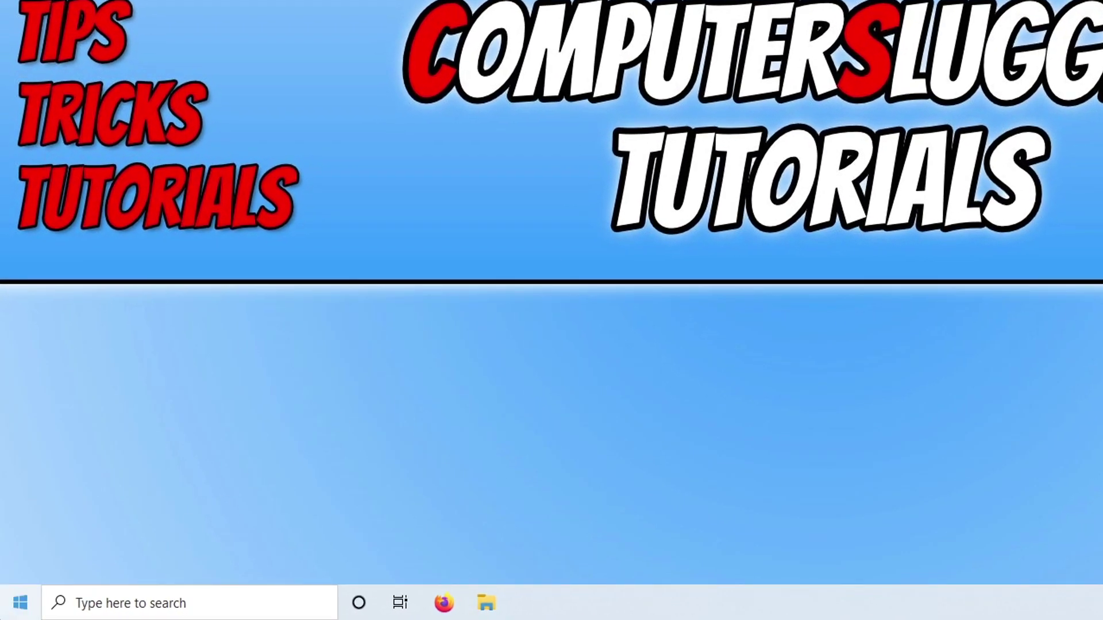
Step: Check for Windows updates under Settings > Update & Security so the Defender update installs
right_click(3, 617)
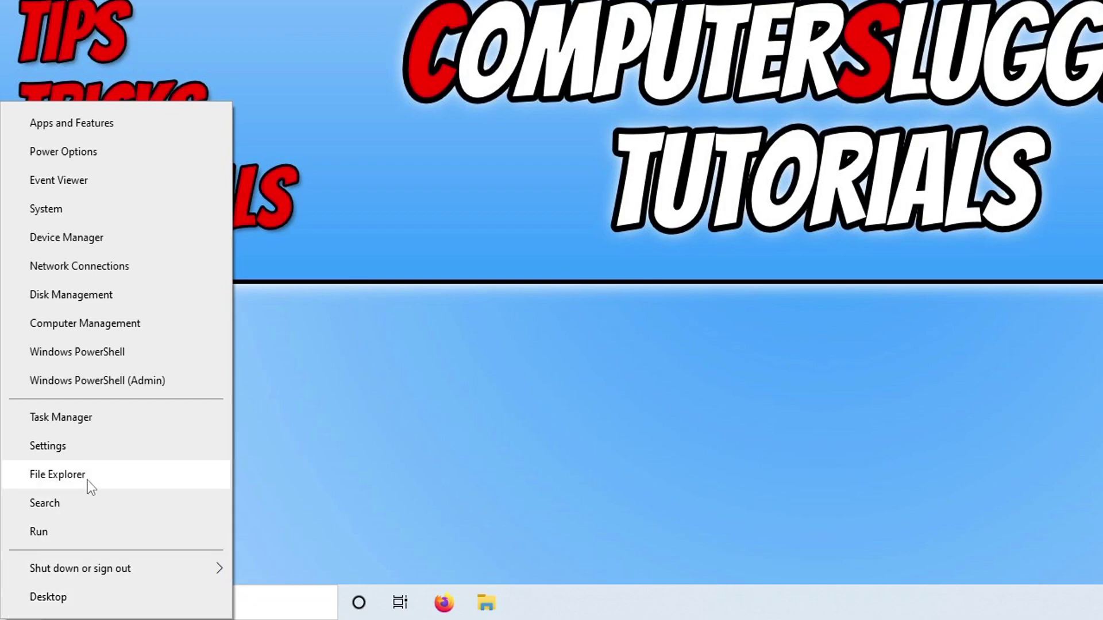
left_click(112, 451)
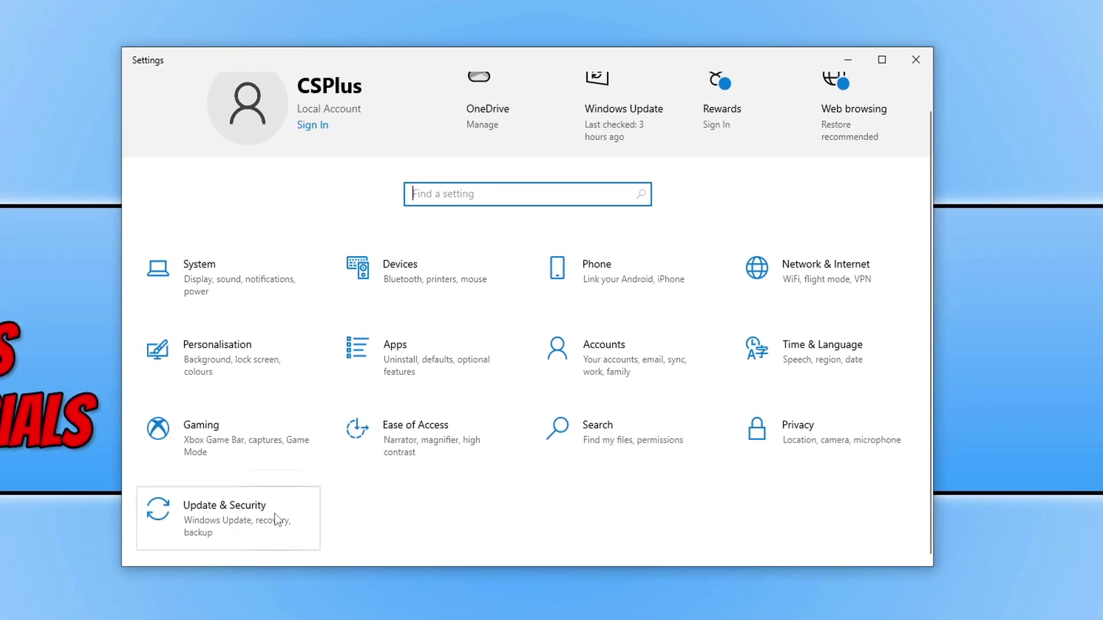
left_click(390, 447)
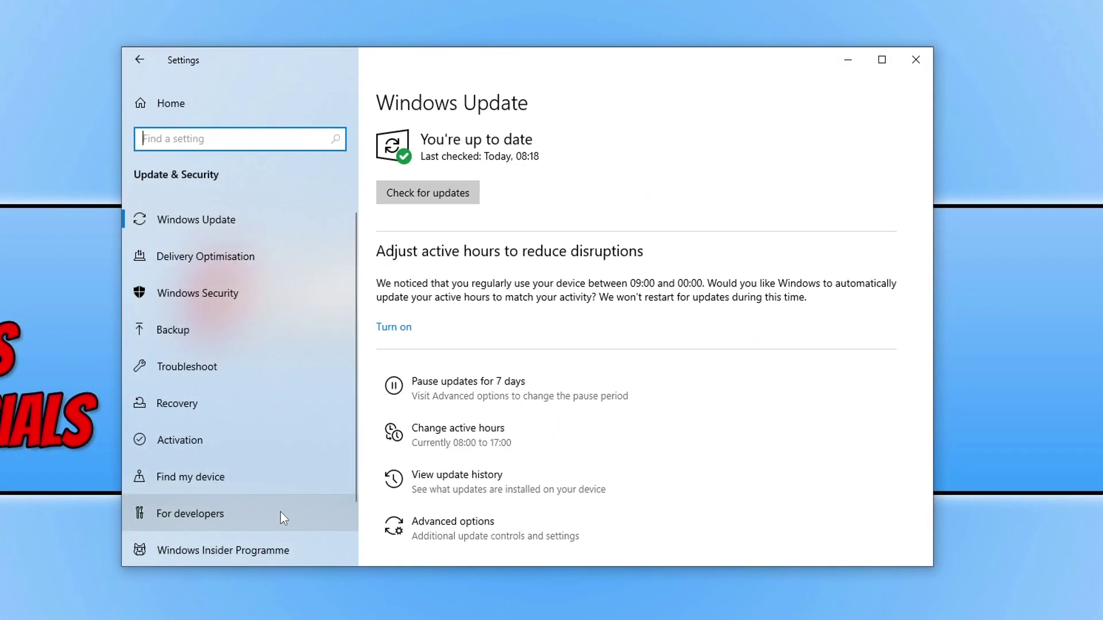
left_click(458, 191)
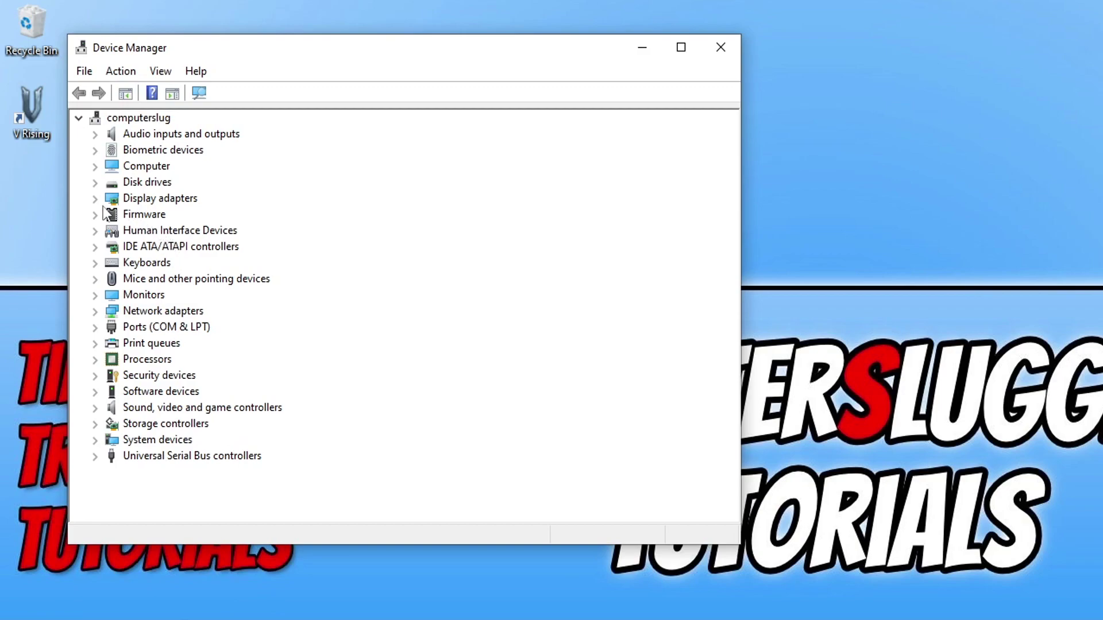
Step: Expand Display adapters in Device Manager to reveal the NVIDIA GeForce GTX 1660 SUPER
left_click(94, 198)
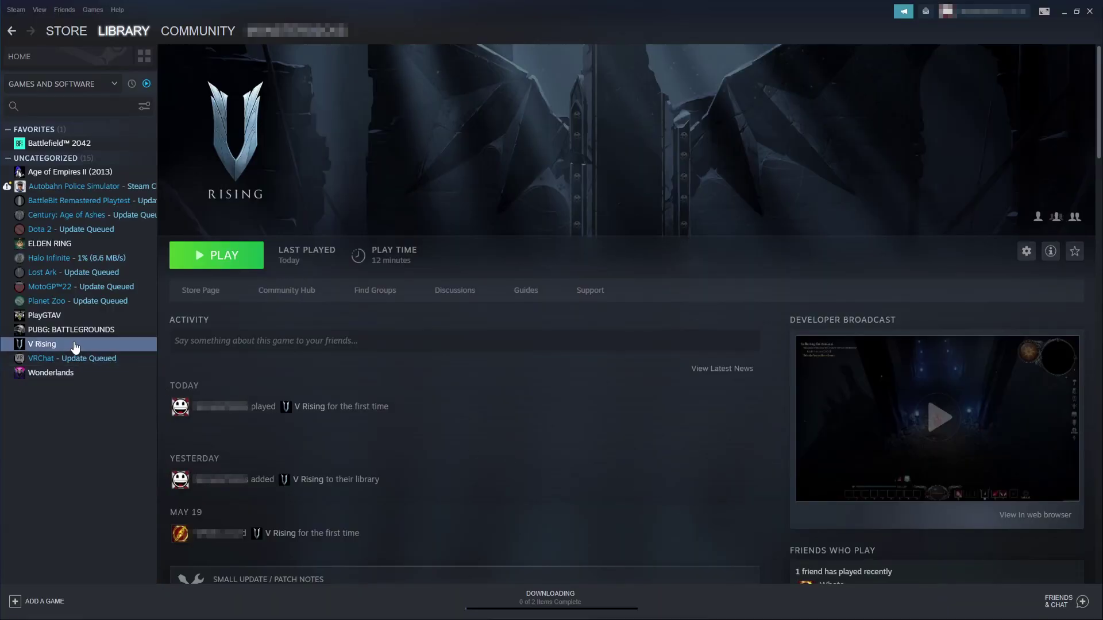
Step: Open V Rising's install folder from the Steam library via Manage > Browse local files
right_click(73, 342)
mouse_move(105, 399)
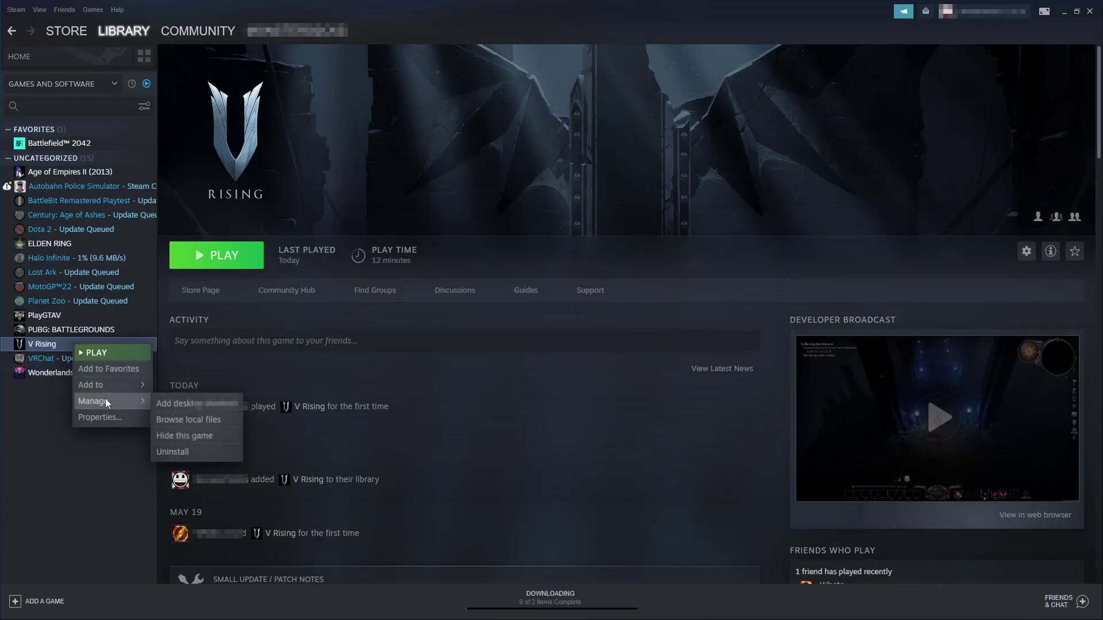
left_click(221, 420)
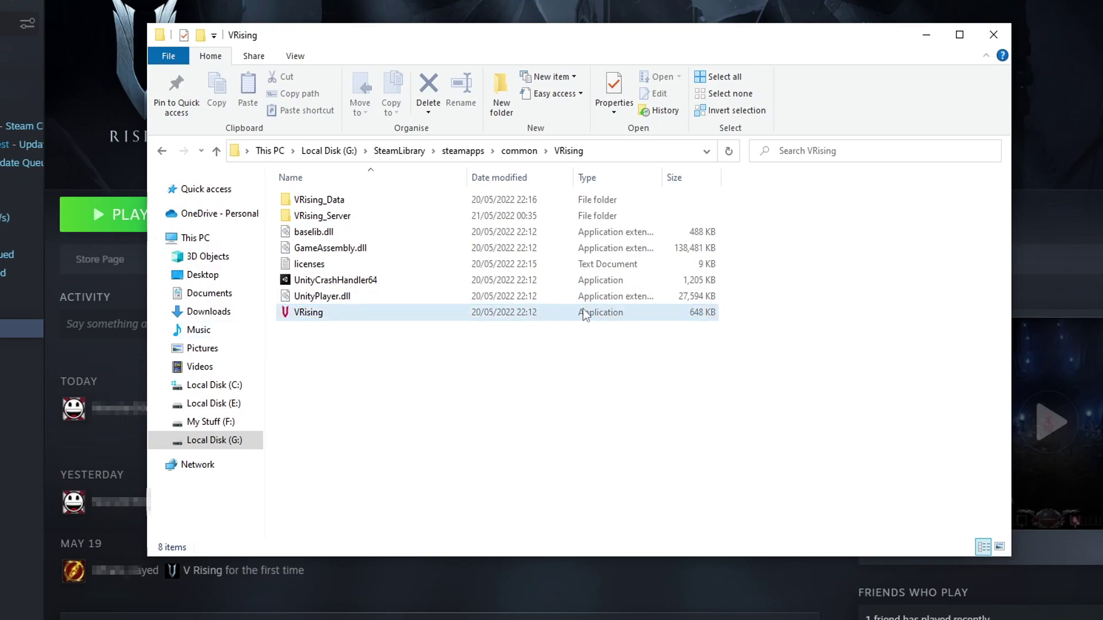
Step: Enable Run this program as an administrator in VRising.exe's Compatibility properties and apply it
right_click(318, 316)
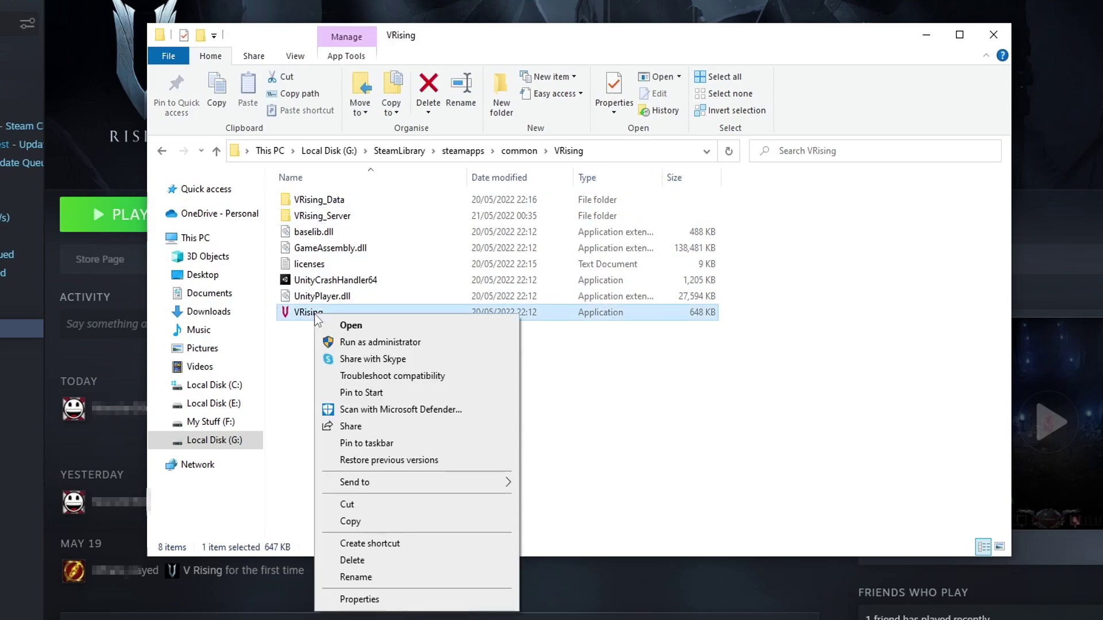
left_click(360, 599)
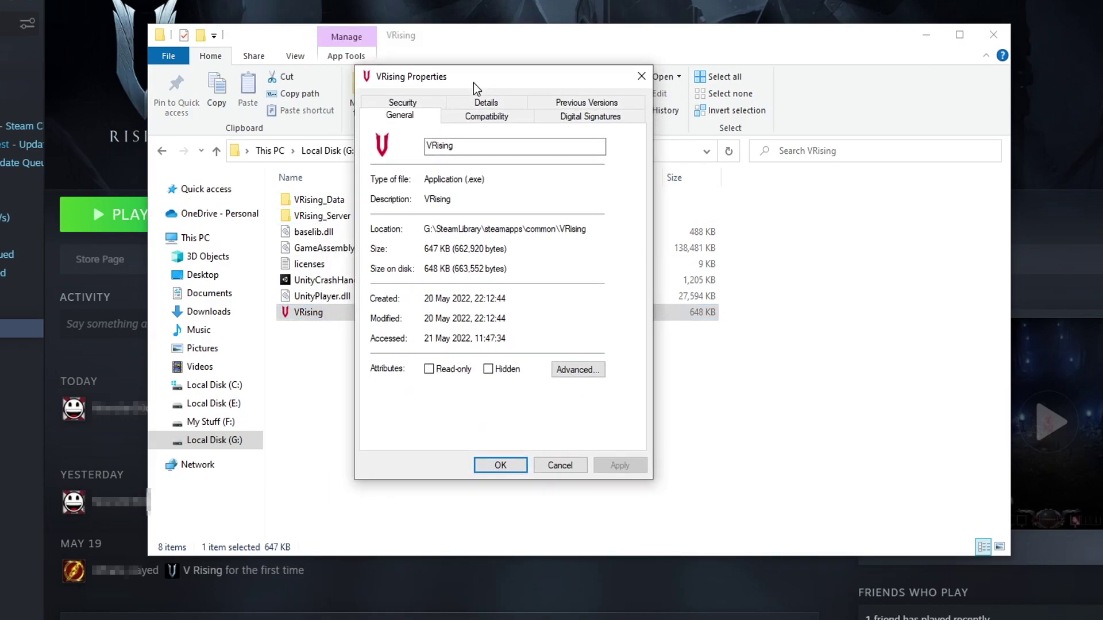
left_click(482, 122)
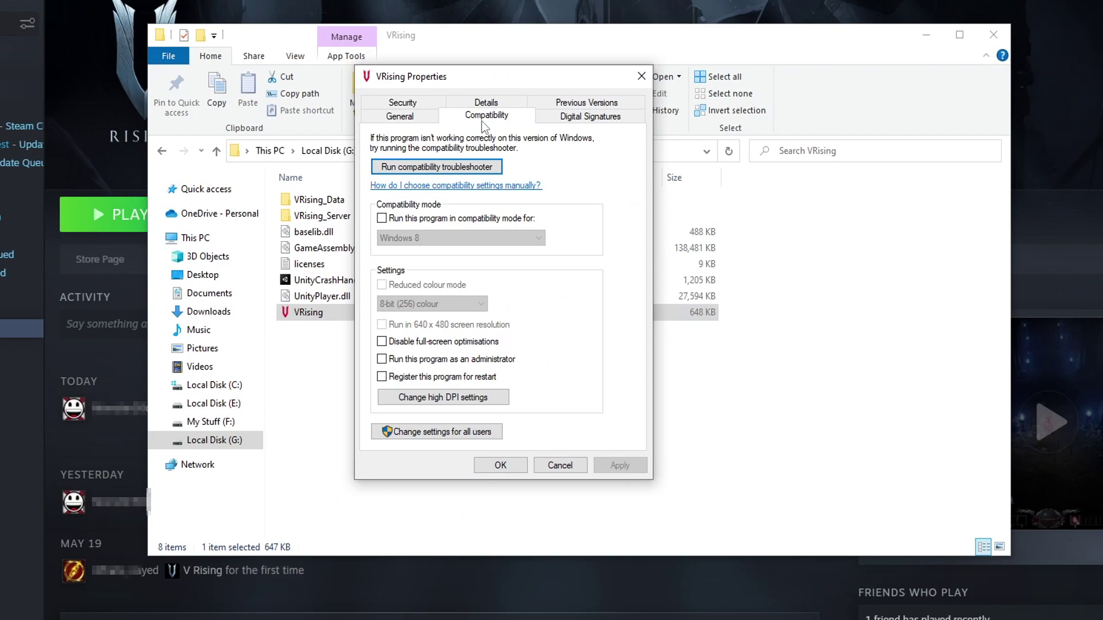
left_click(450, 361)
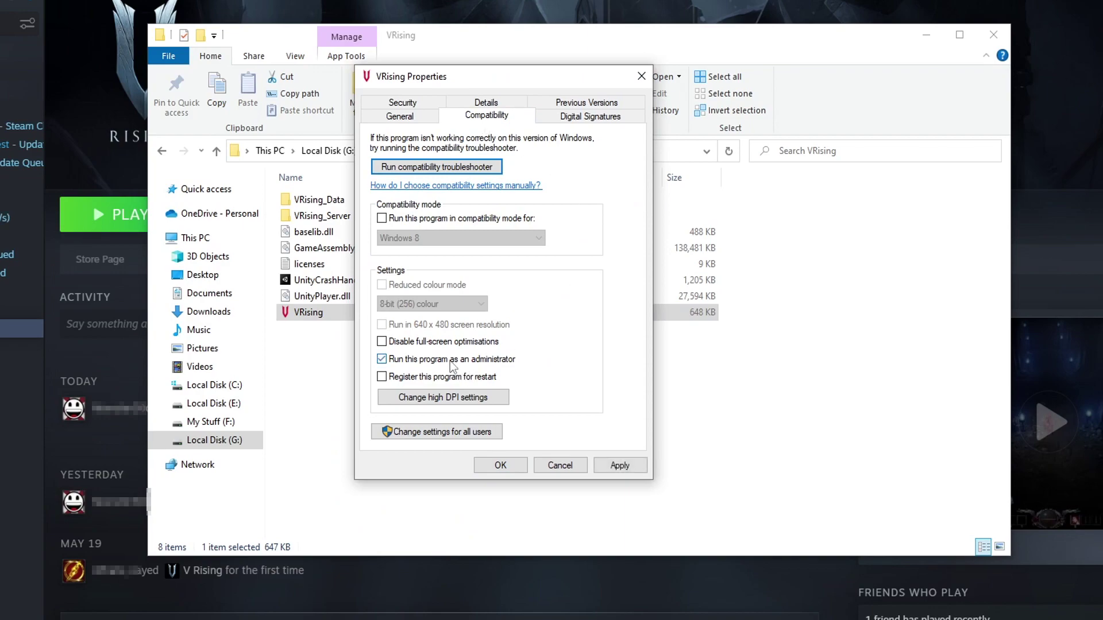
left_click(620, 467)
left_click(500, 465)
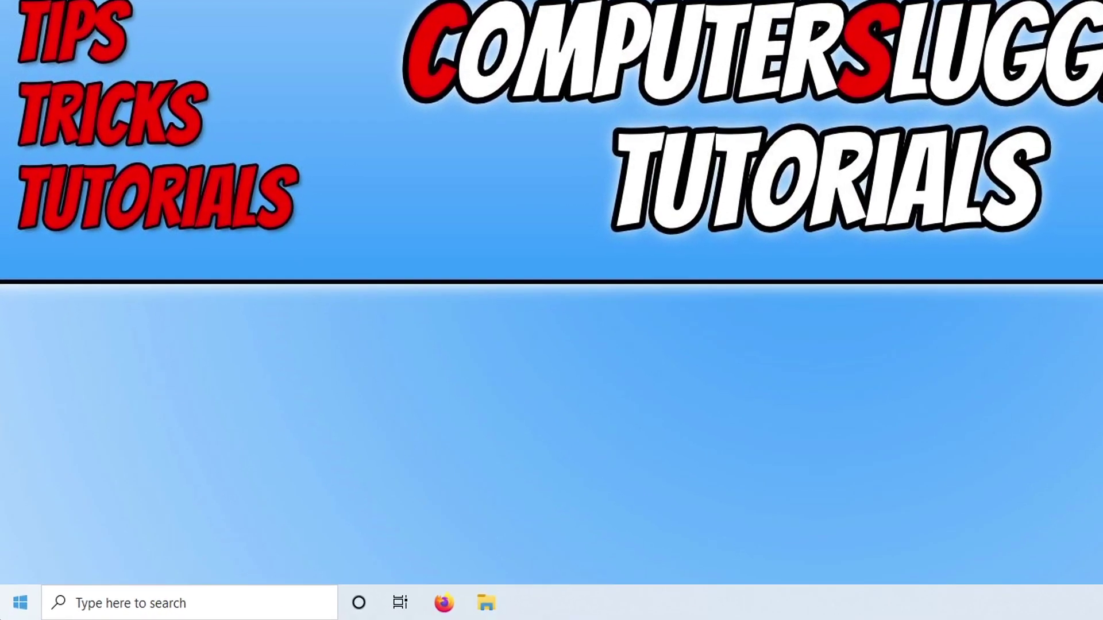
Step: Go to the Windows Security page under Settings > Update & Security
right_click(8, 610)
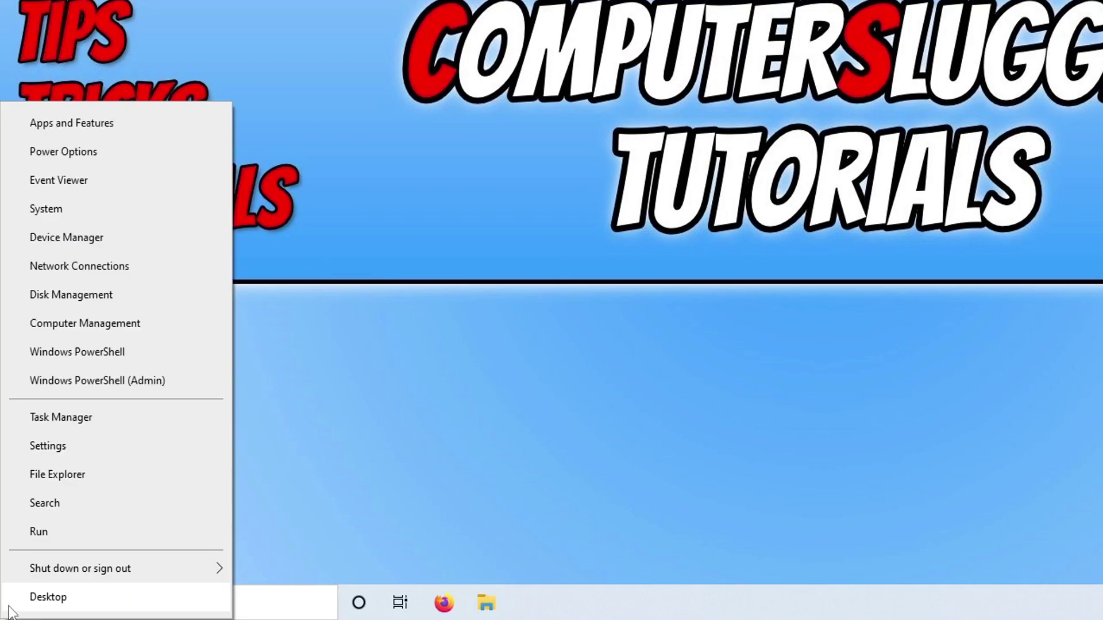
left_click(86, 453)
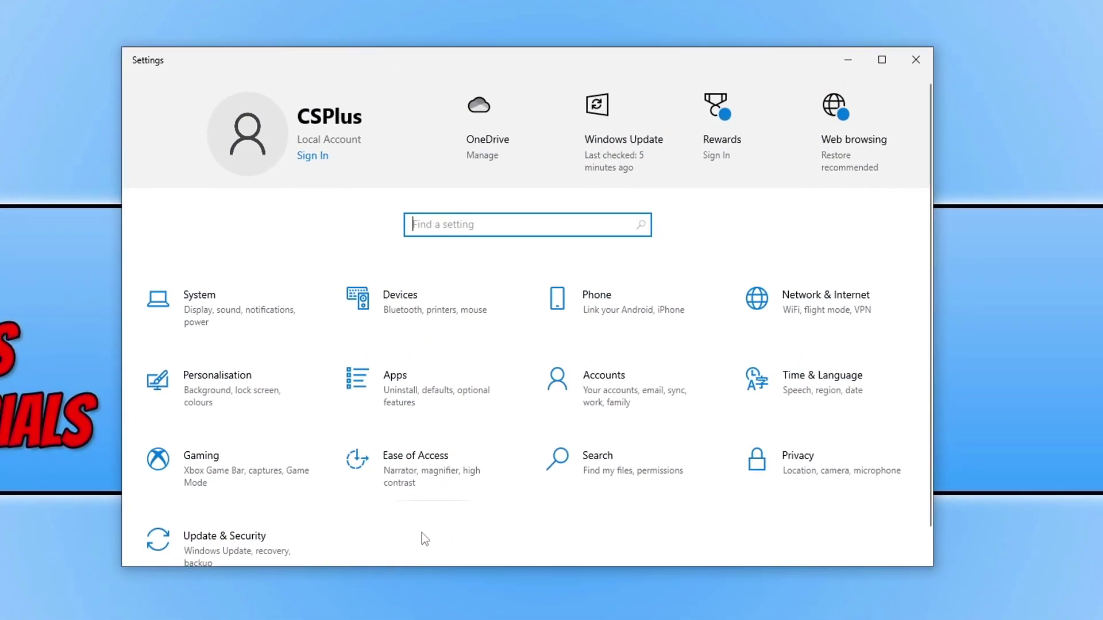
left_click(252, 545)
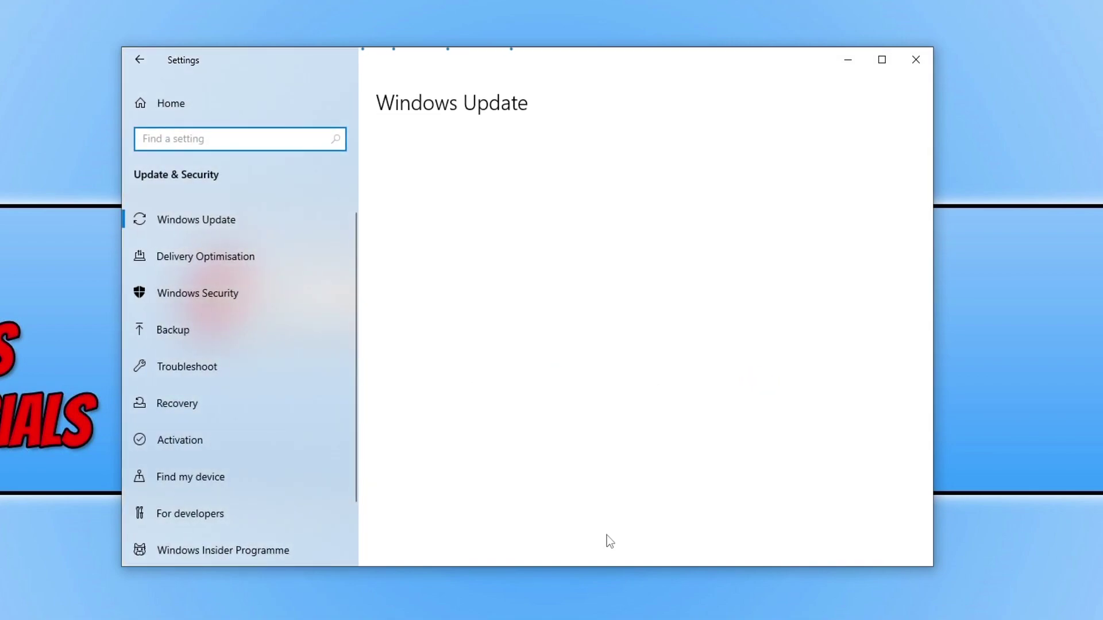
left_click(268, 307)
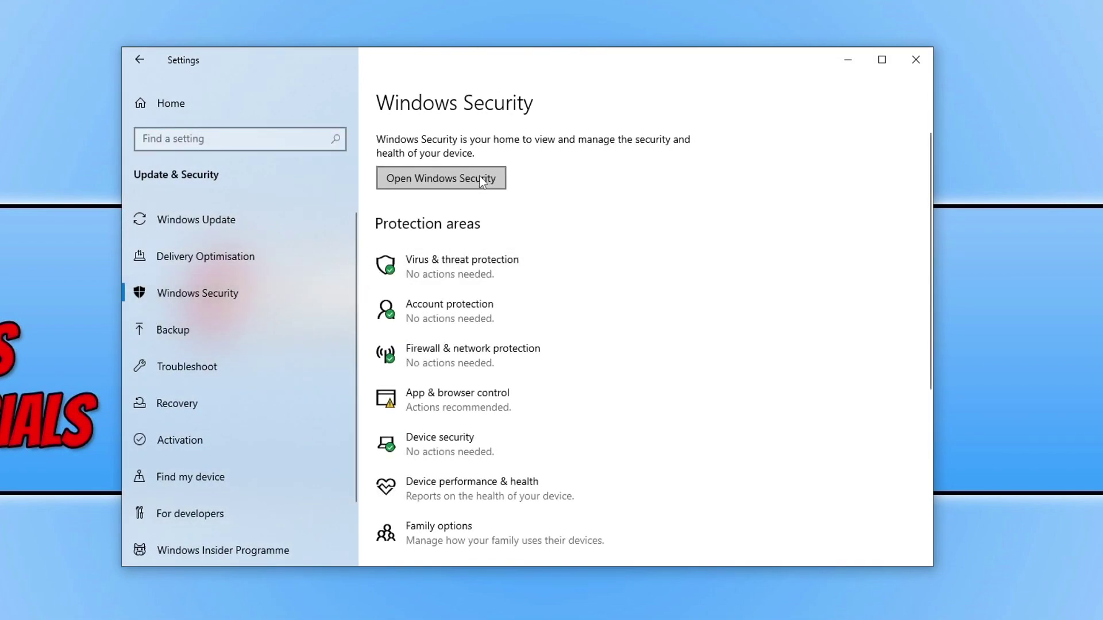
Step: Launch Windows Security and open Firewall & network protection's list of allowed apps
left_click(479, 175)
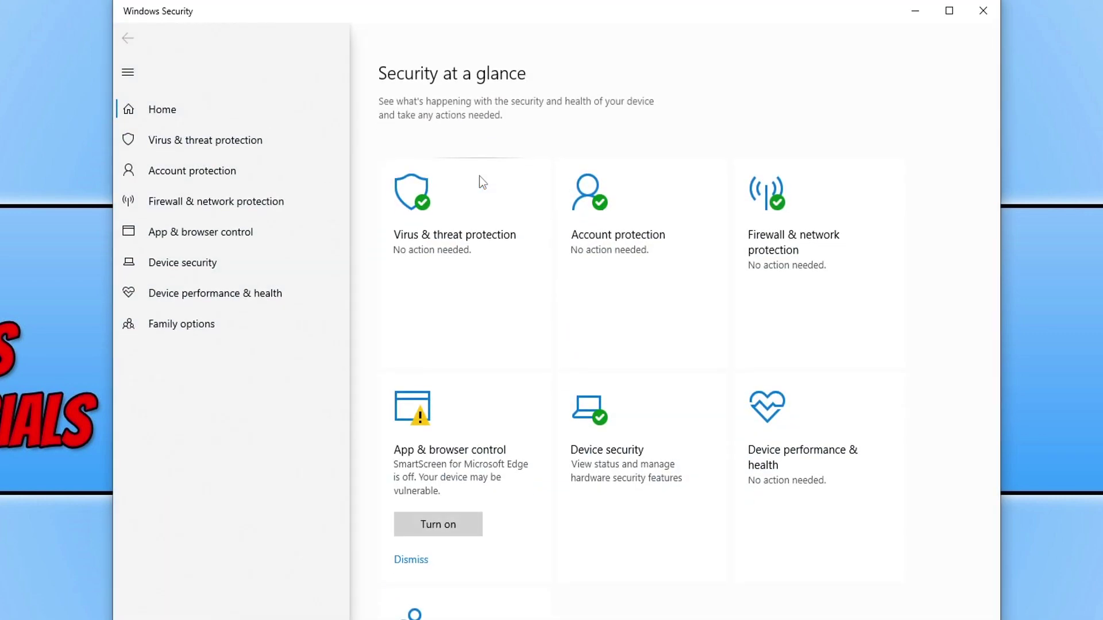
left_click(250, 208)
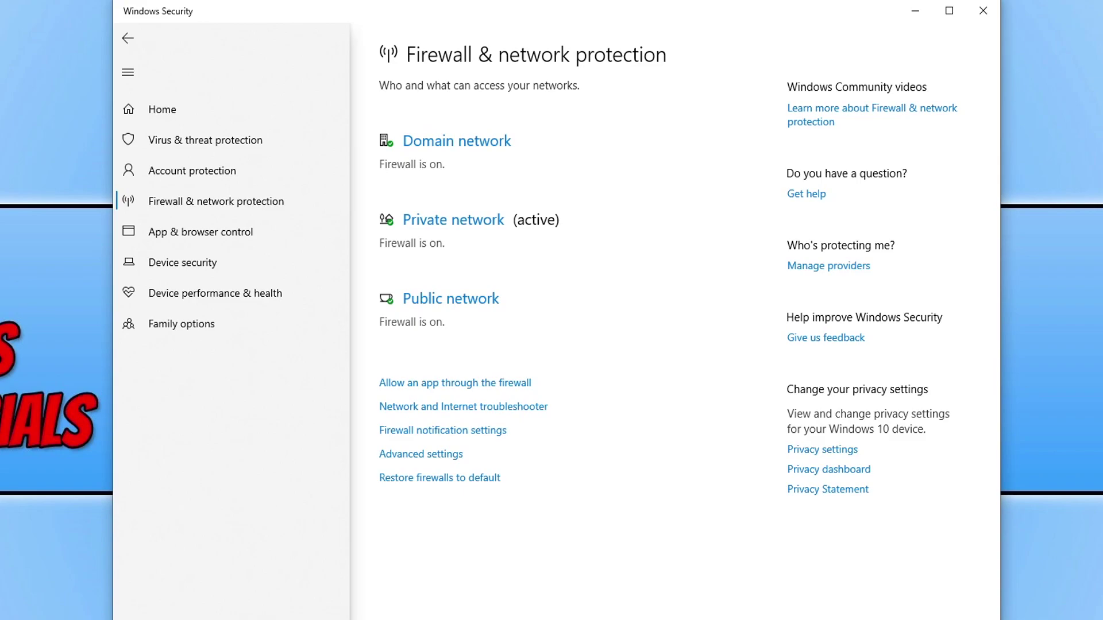
left_click(519, 385)
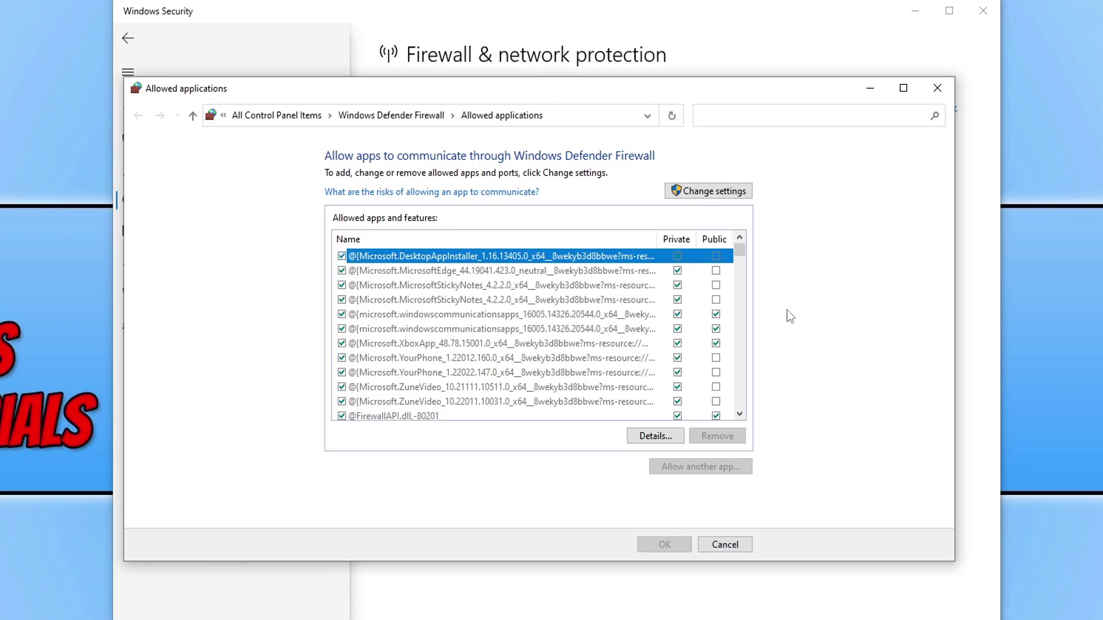
left_click(460, 269)
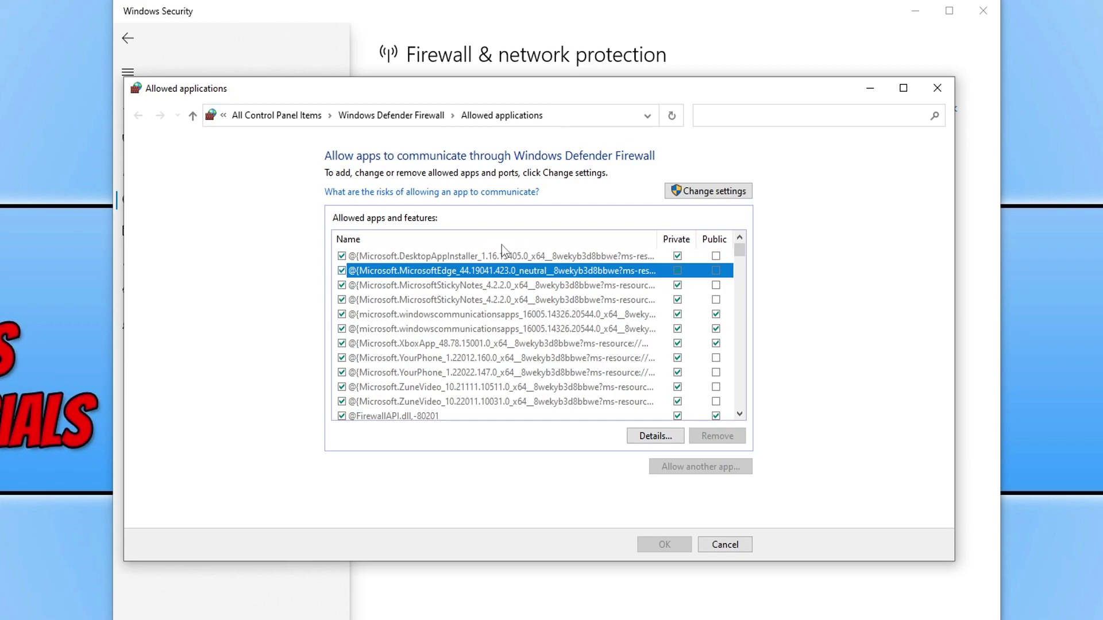
key("v")
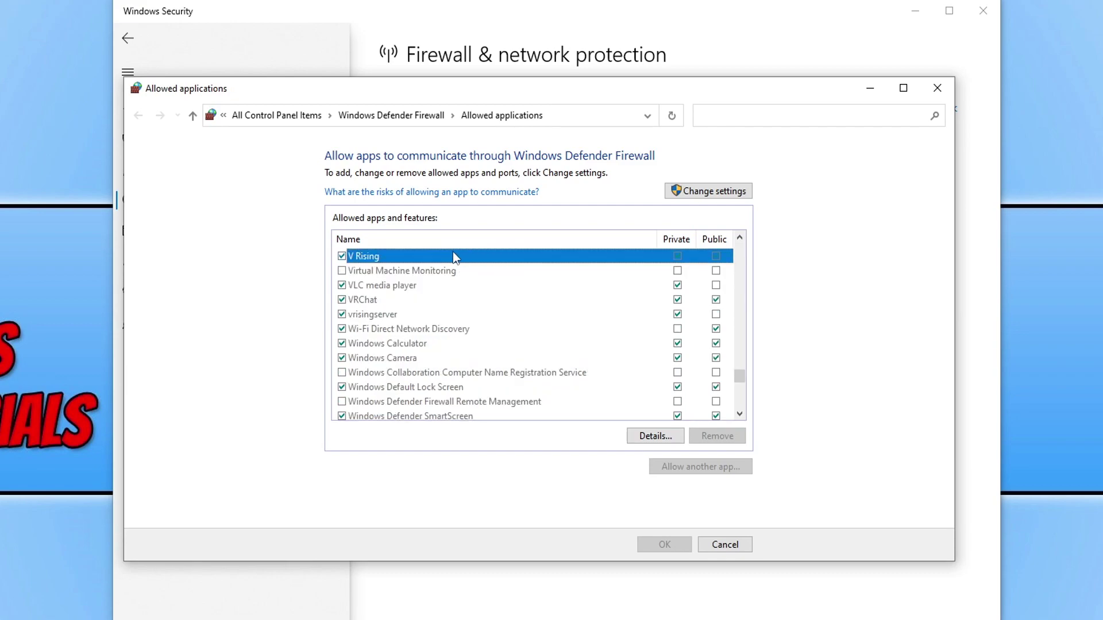
left_click(450, 272)
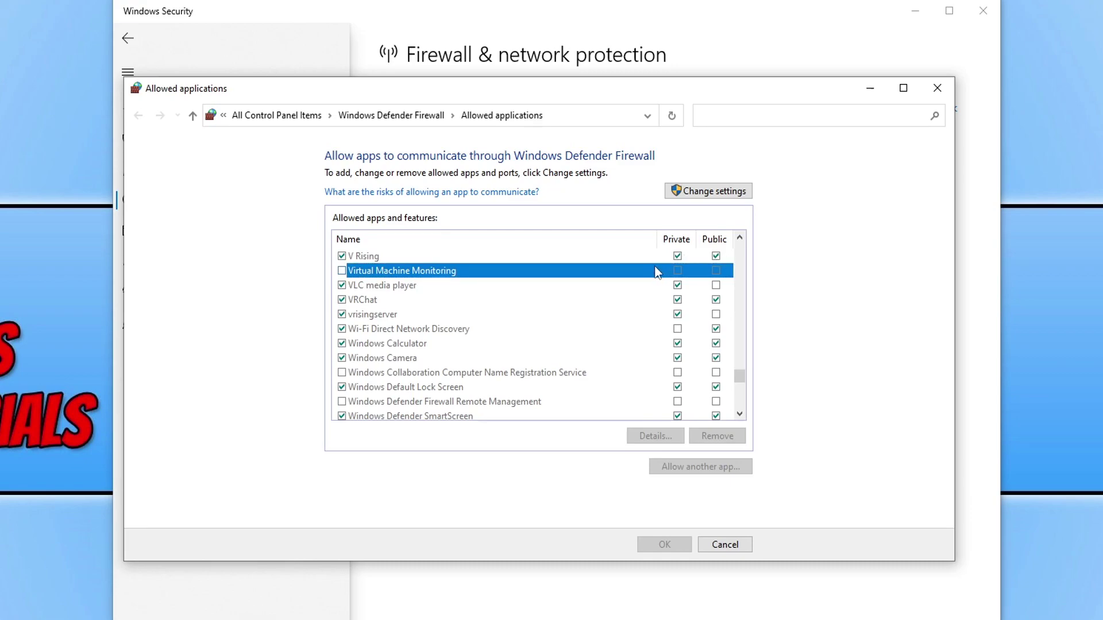
left_click(728, 191)
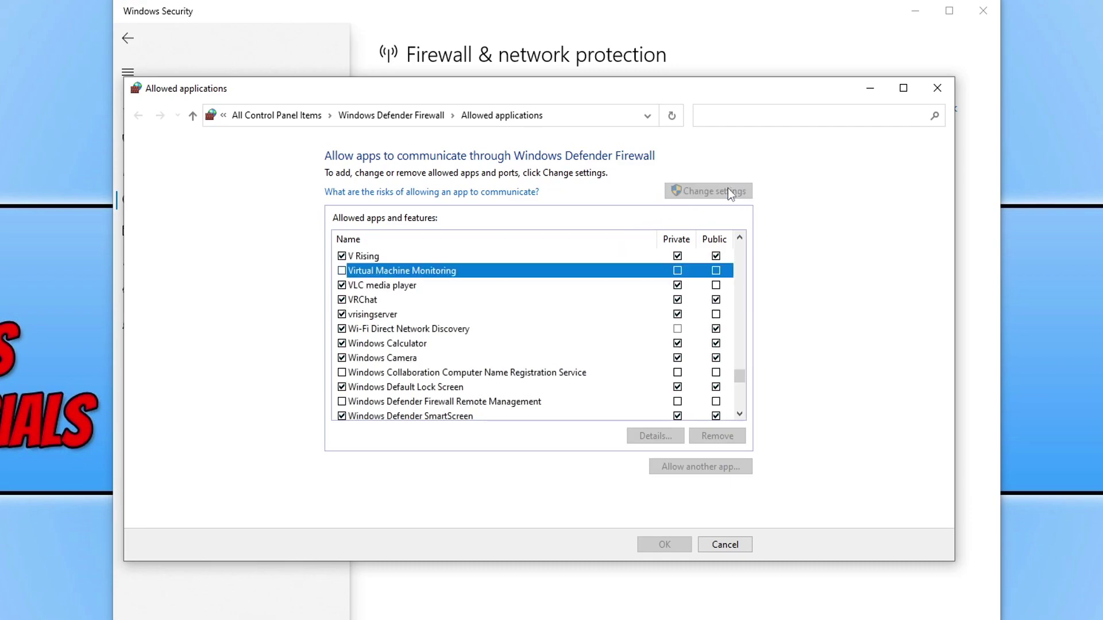
left_click(710, 467)
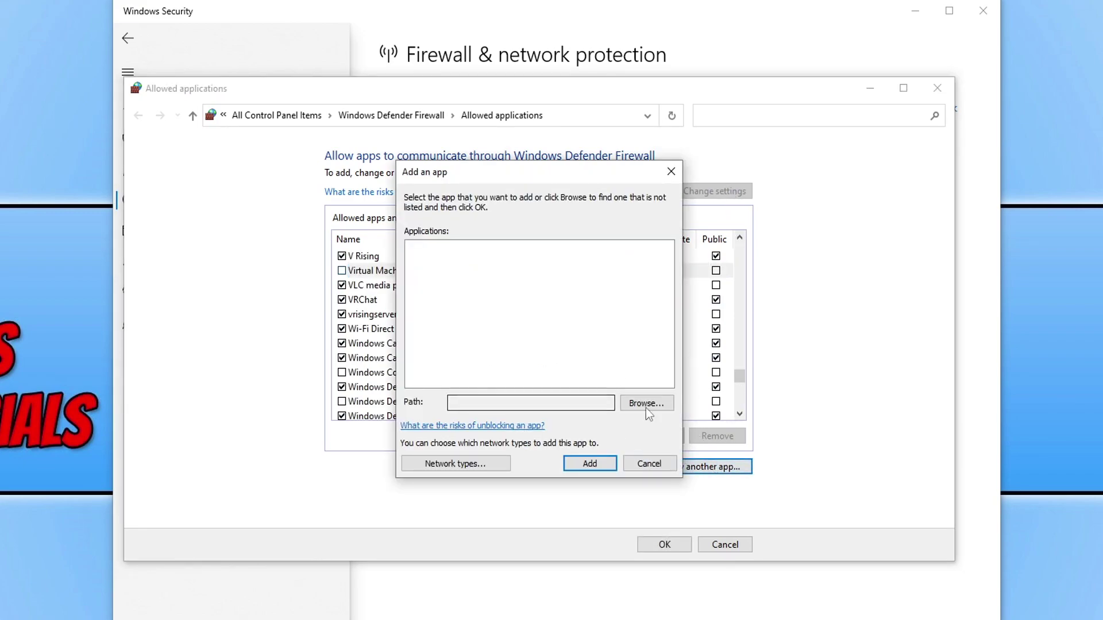
left_click(643, 465)
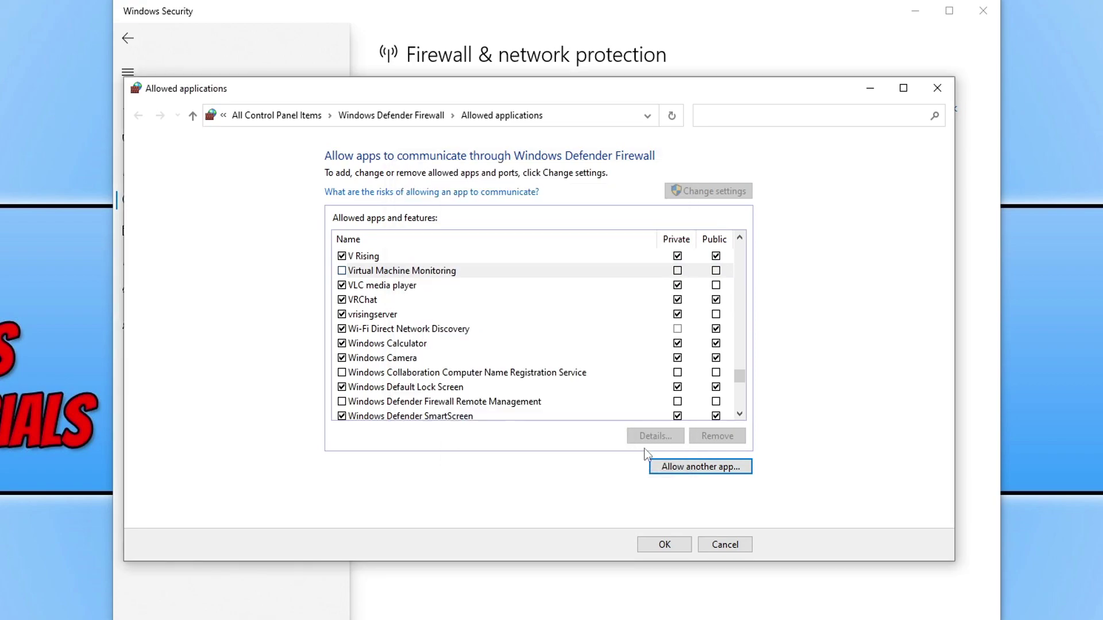
left_click(673, 547)
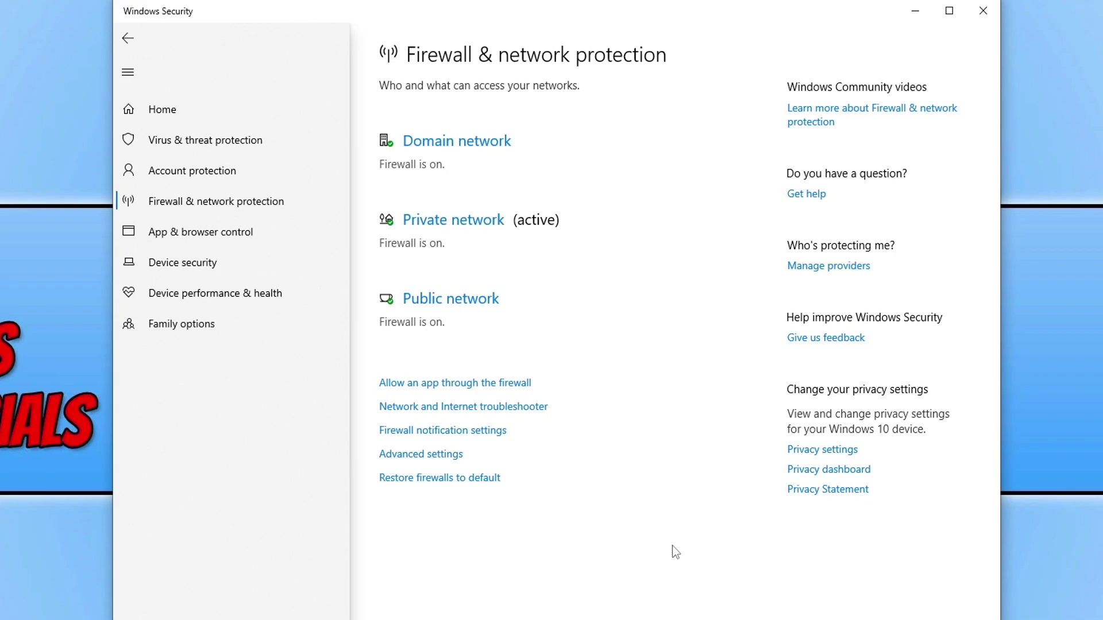
Step: In Virus & threat protection settings, switch Real-time protection off, then back on
left_click(213, 145)
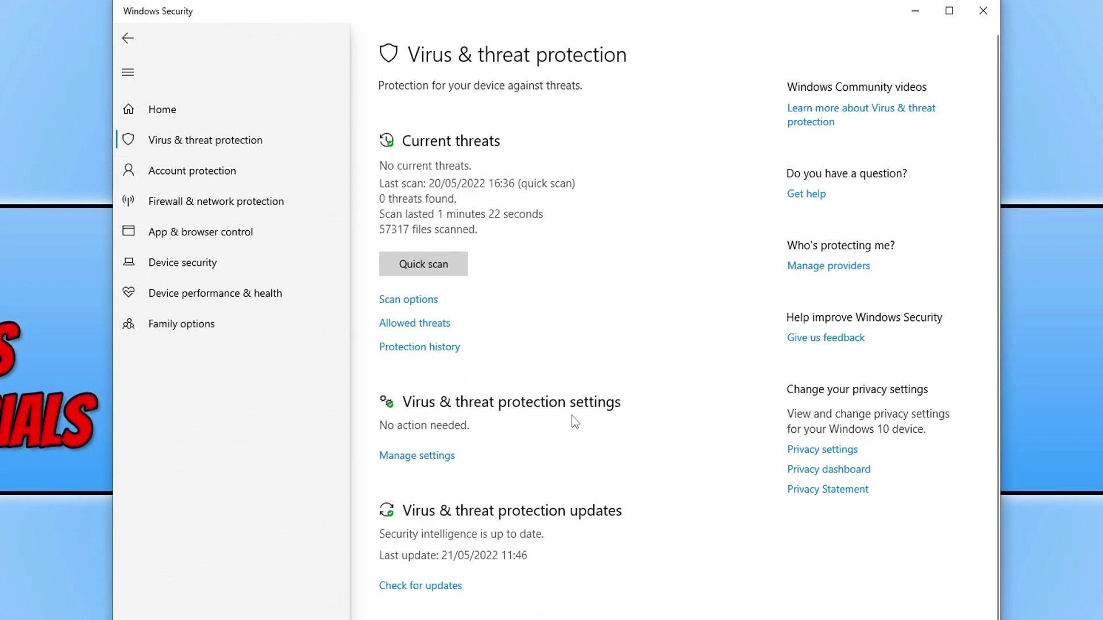
left_click(451, 455)
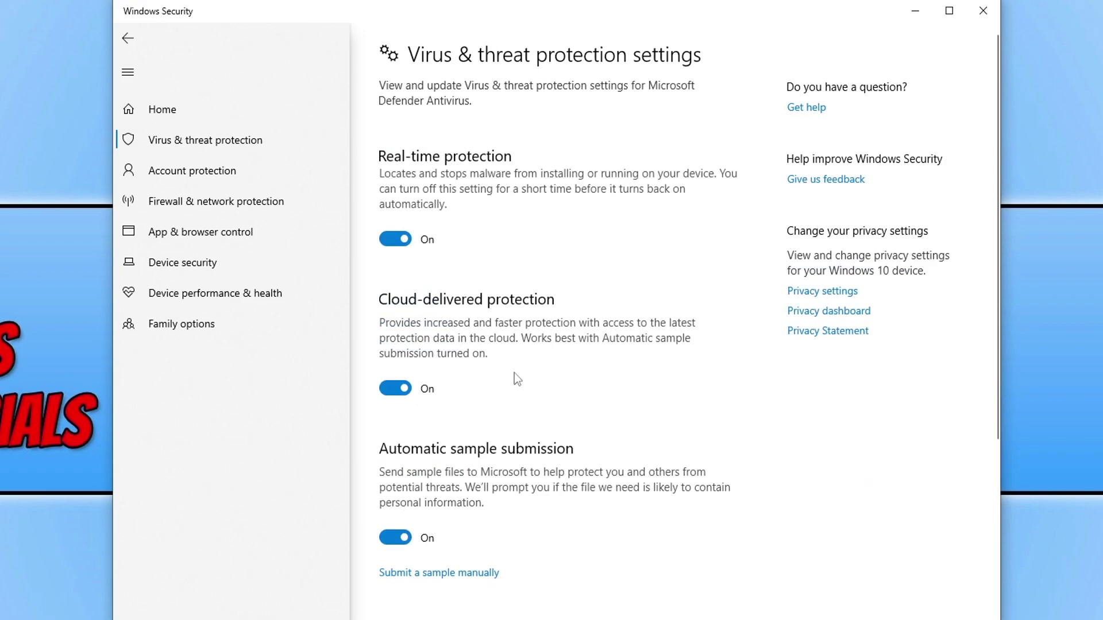
left_click(404, 240)
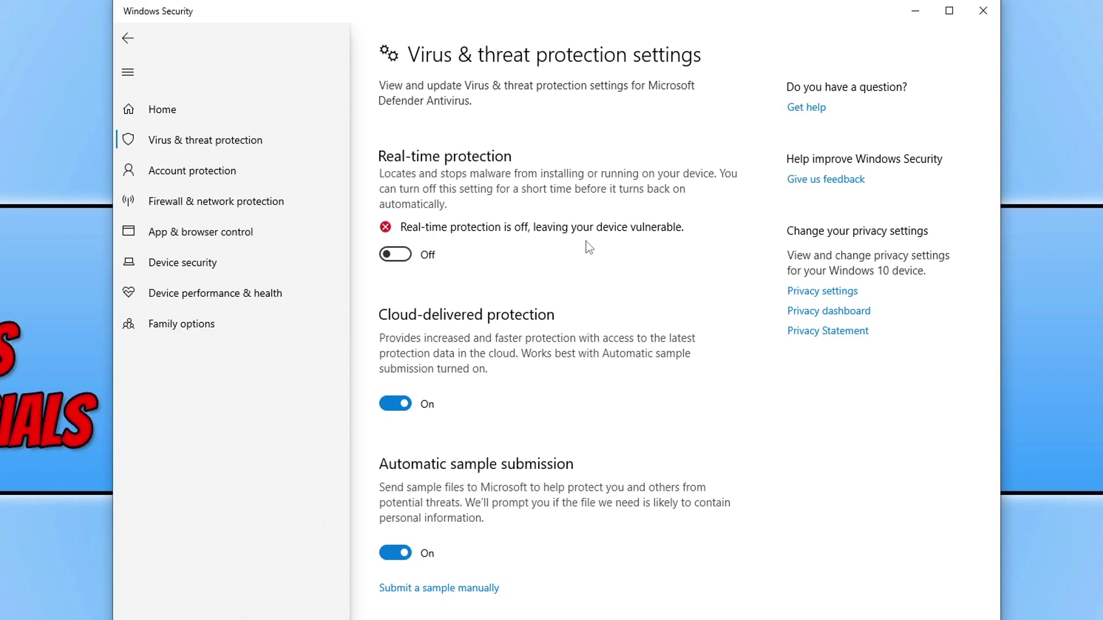
left_click(396, 254)
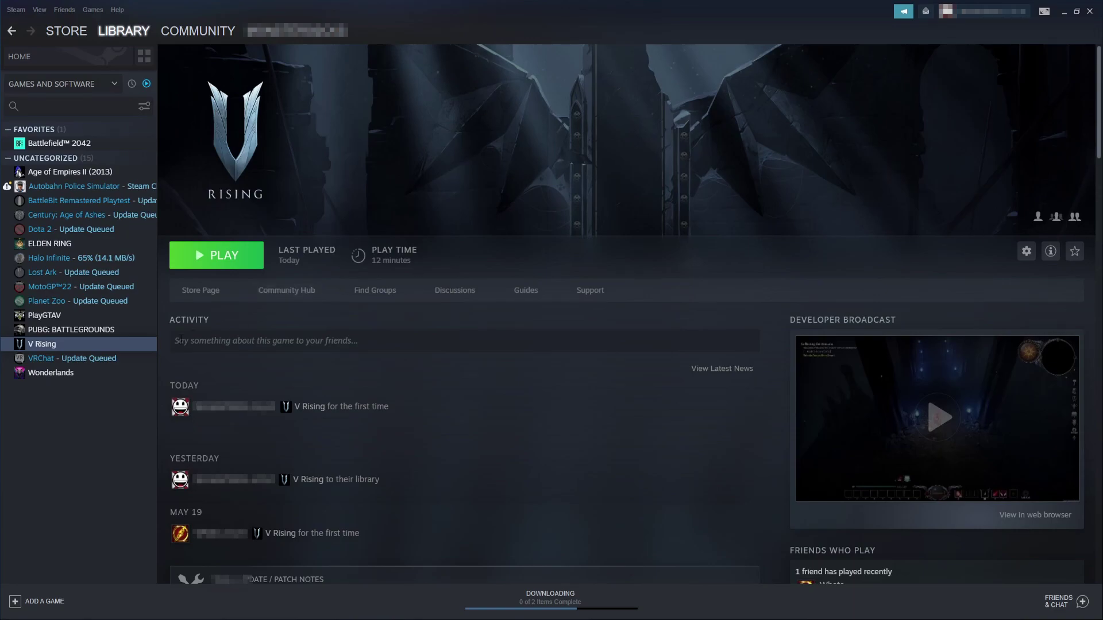
Step: From V Rising's Steam properties, run Verify integrity of game files under Local Files
right_click(103, 344)
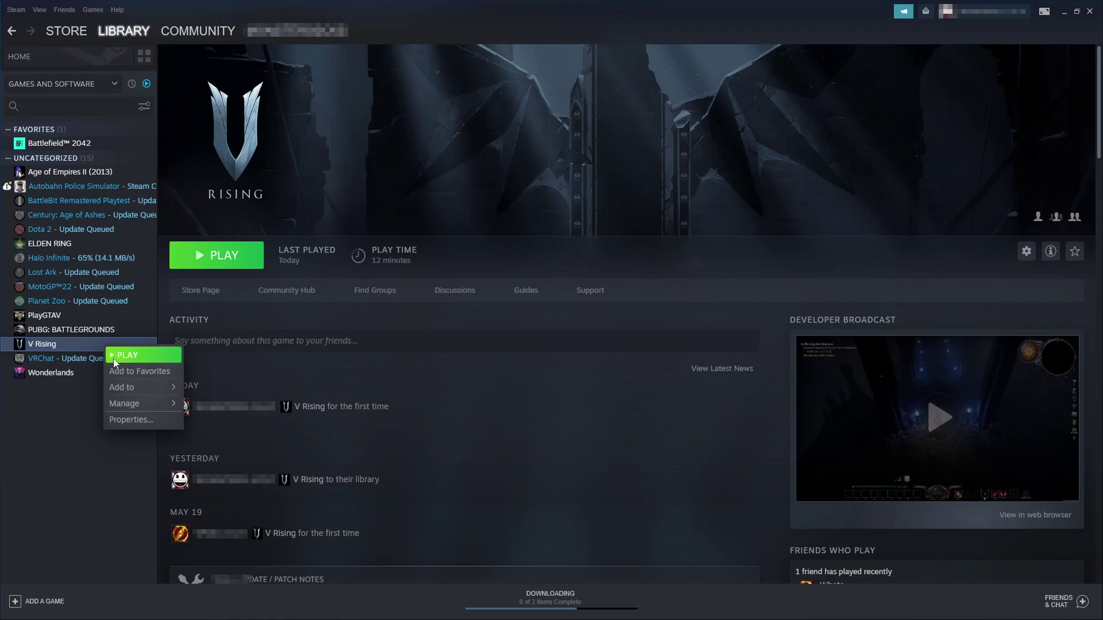
left_click(133, 419)
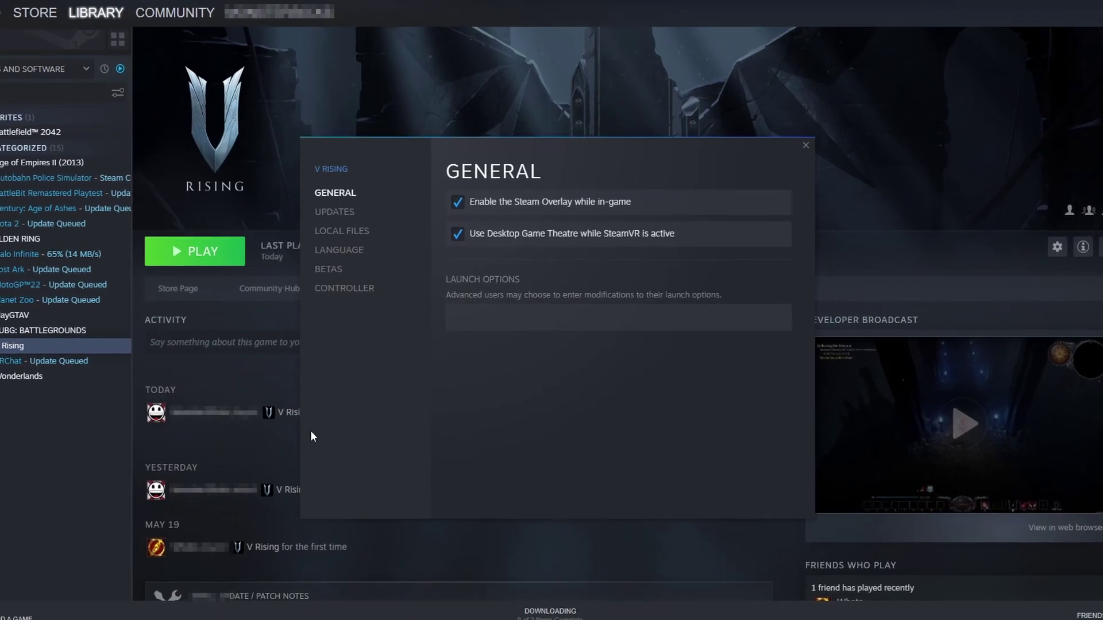
left_click(522, 325)
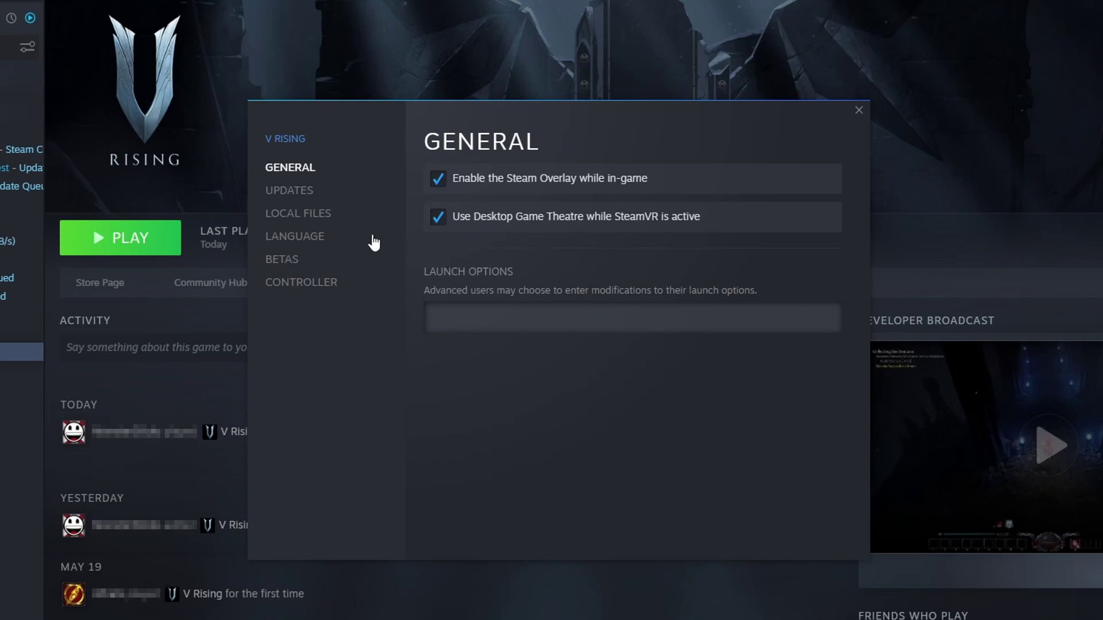
left_click(322, 216)
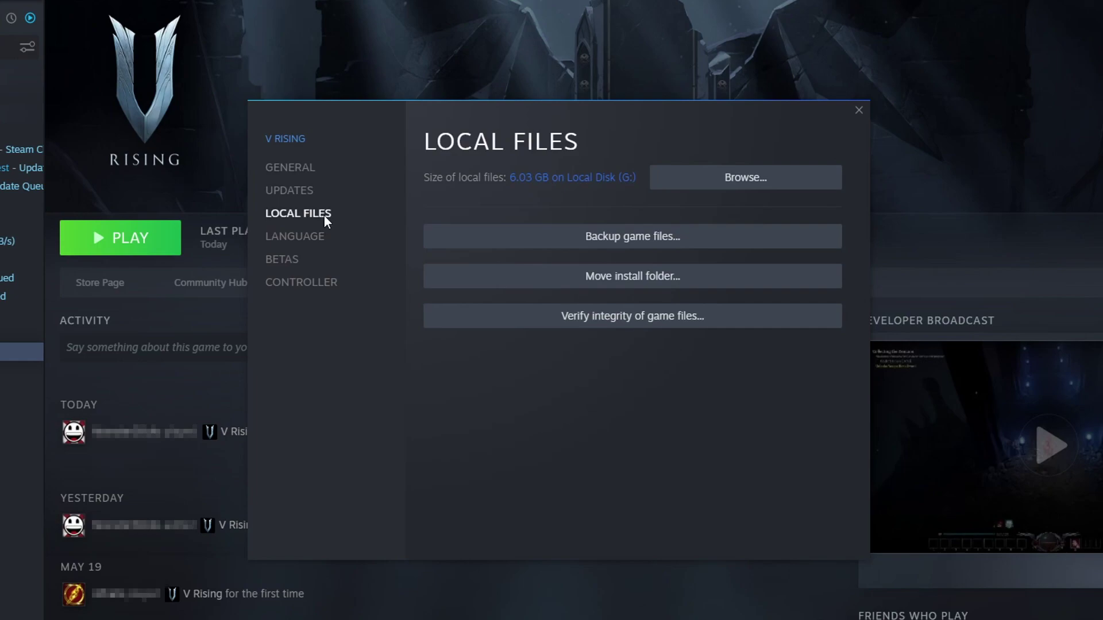
left_click(556, 322)
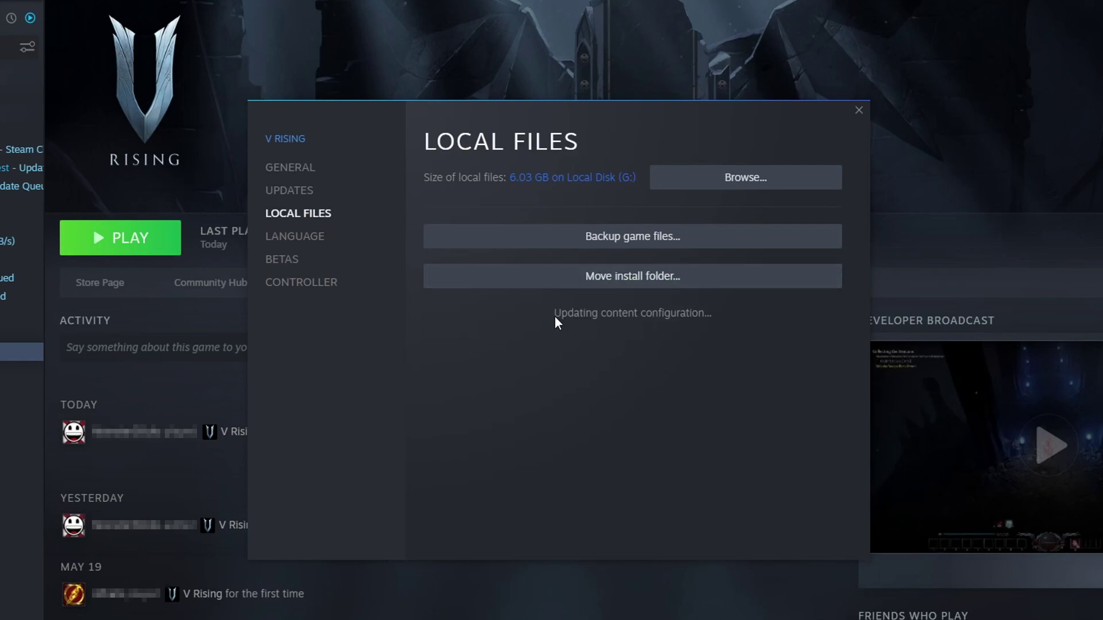